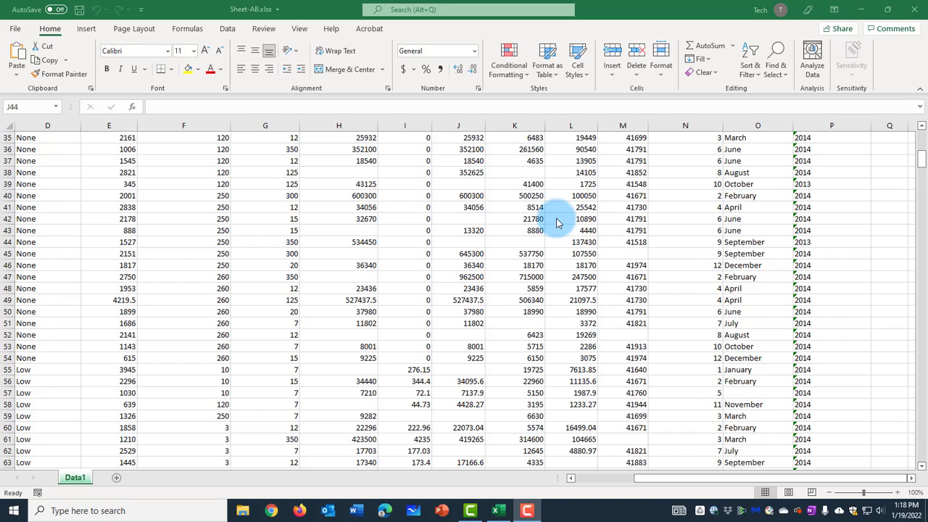
left_click(534, 243)
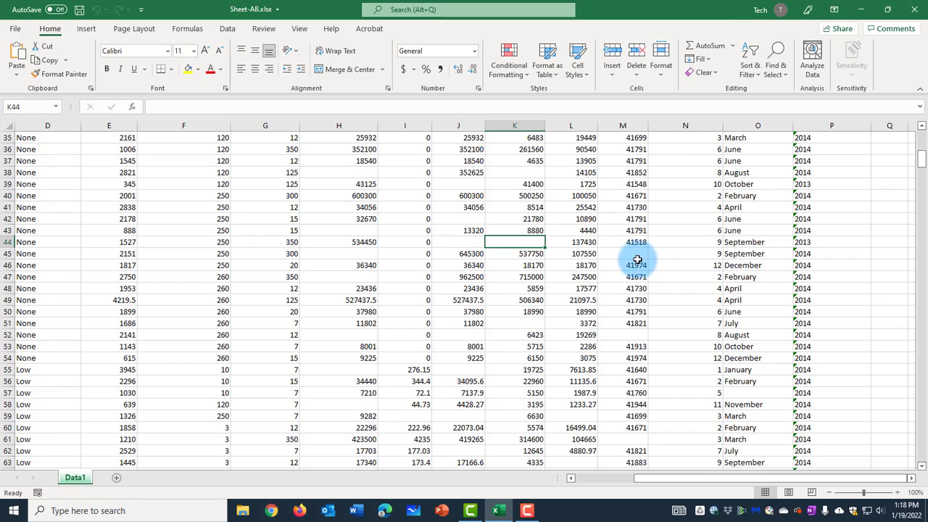
left_click(627, 254)
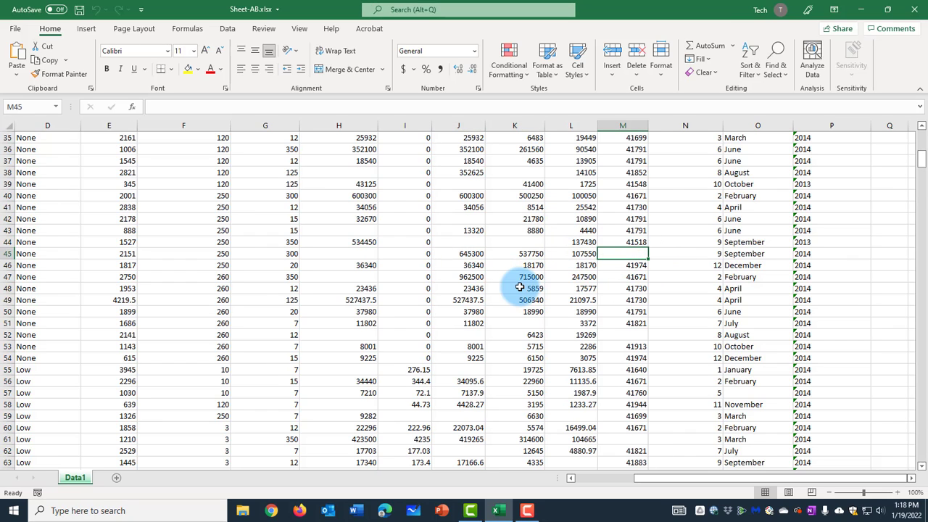
left_click(508, 242)
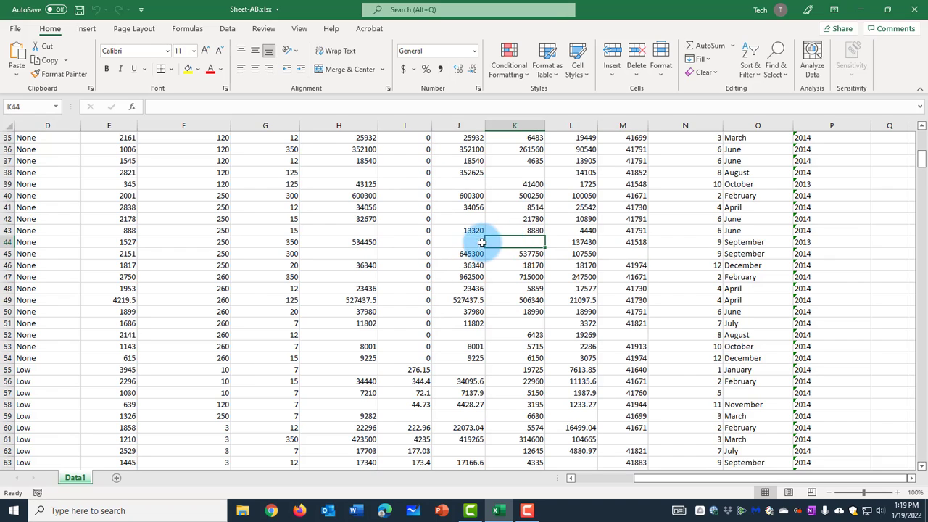
Select the whole data range and use Go To Special to select only its blank cells.
left_click(478, 243)
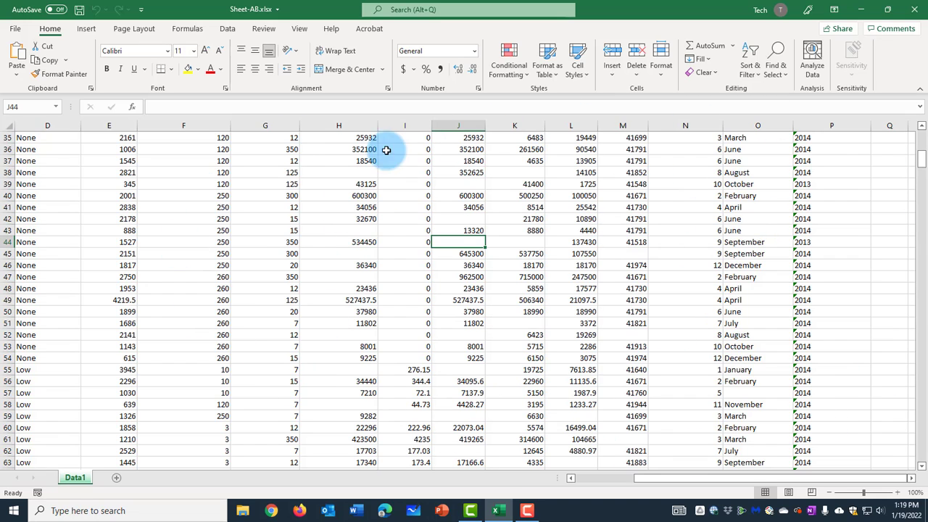
key("ctrl+a")
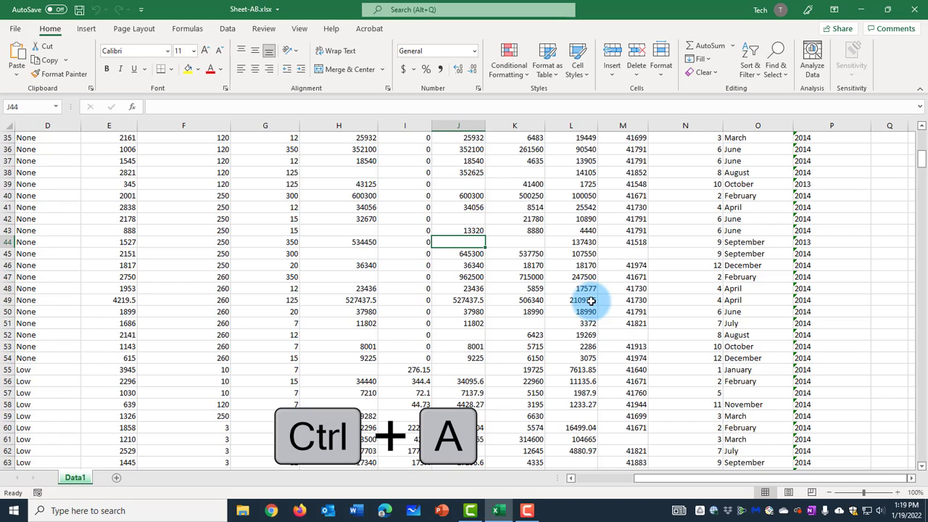
key("ctrl+a")
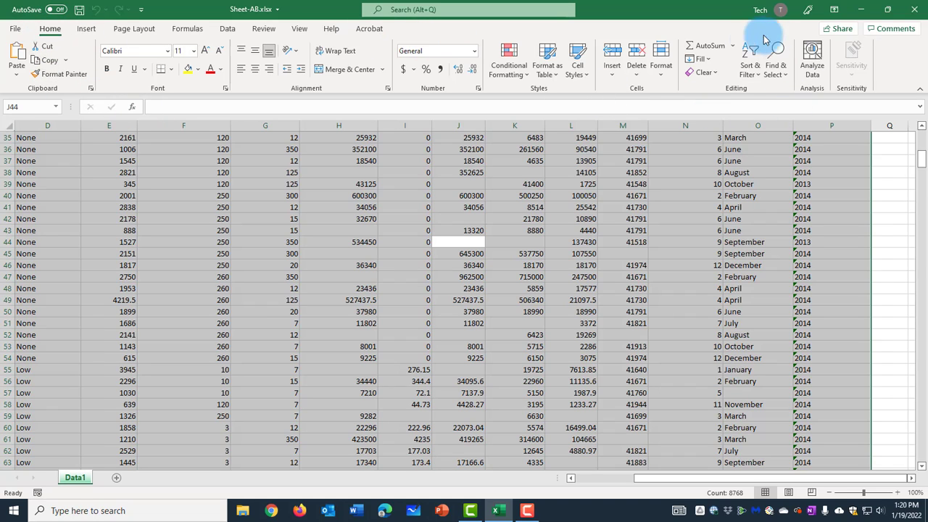
left_click(788, 77)
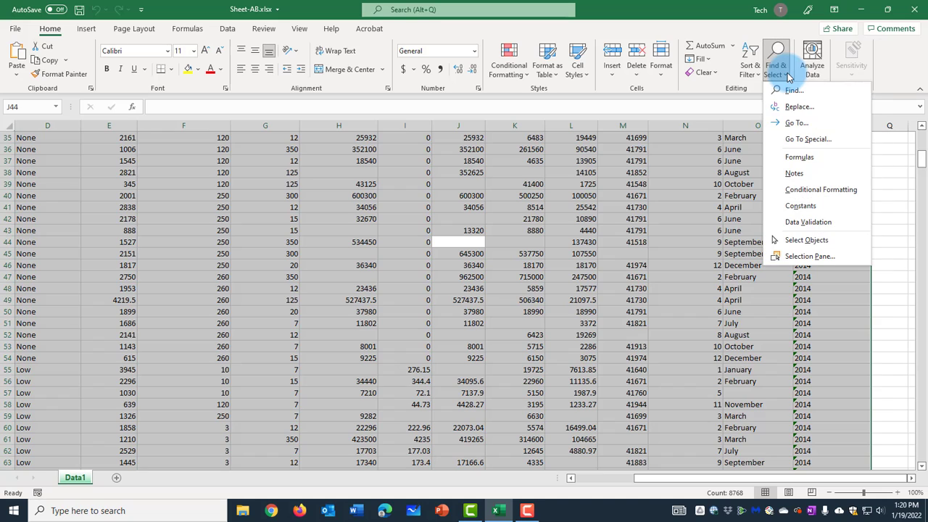
left_click(803, 142)
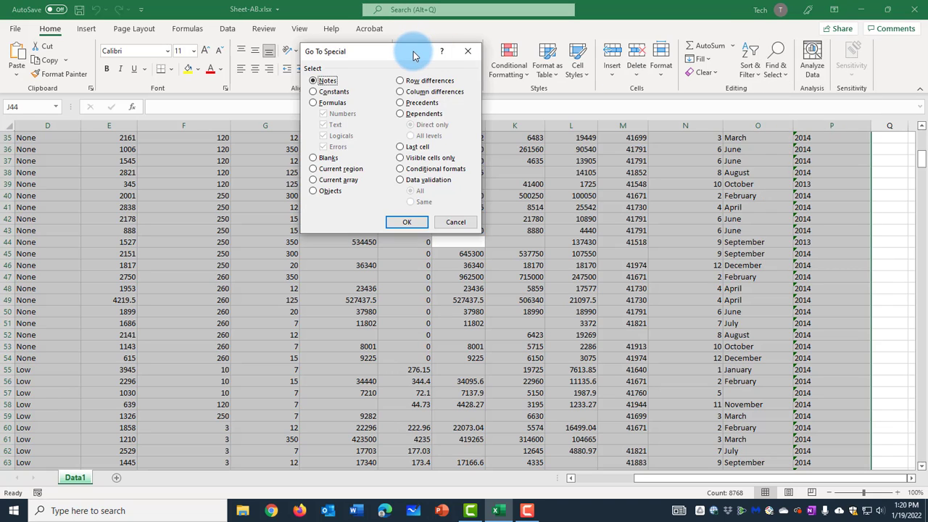
left_click_drag(414, 52, 754, 116)
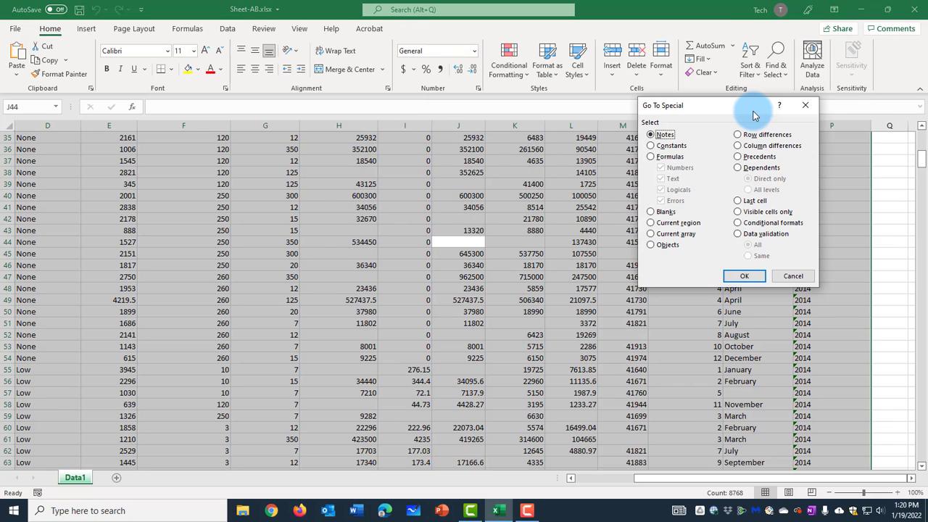
left_click(659, 214)
left_click(733, 276)
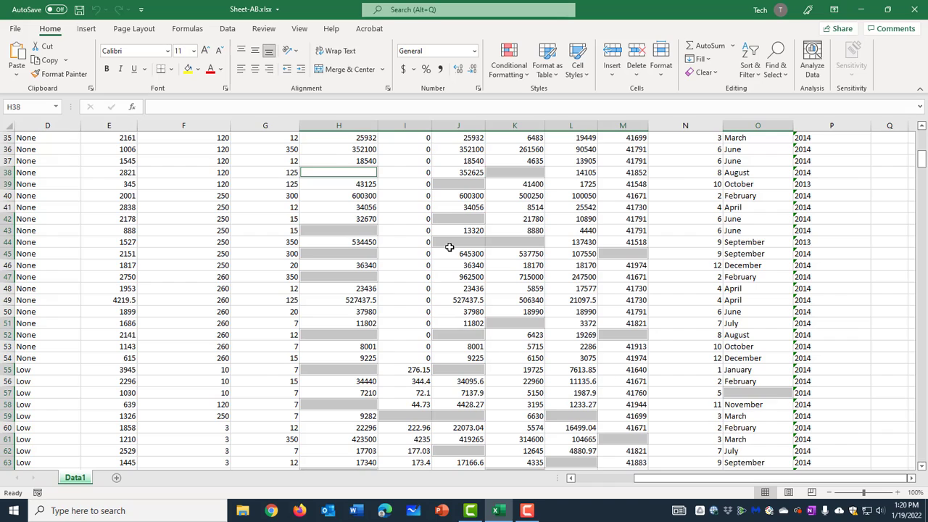
Enter the text "Blank" into all the selected empty cells at once.
key("F2")
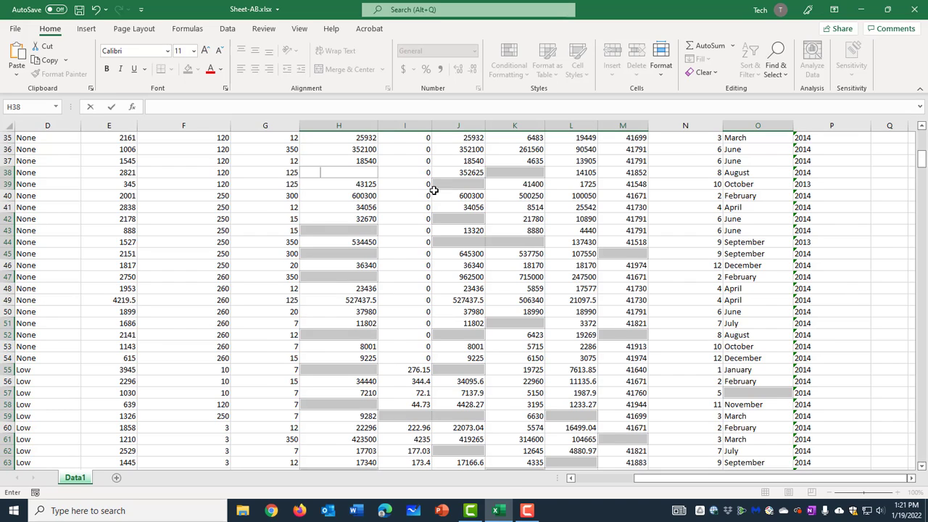
type("Blank")
key("ctrl+Return")
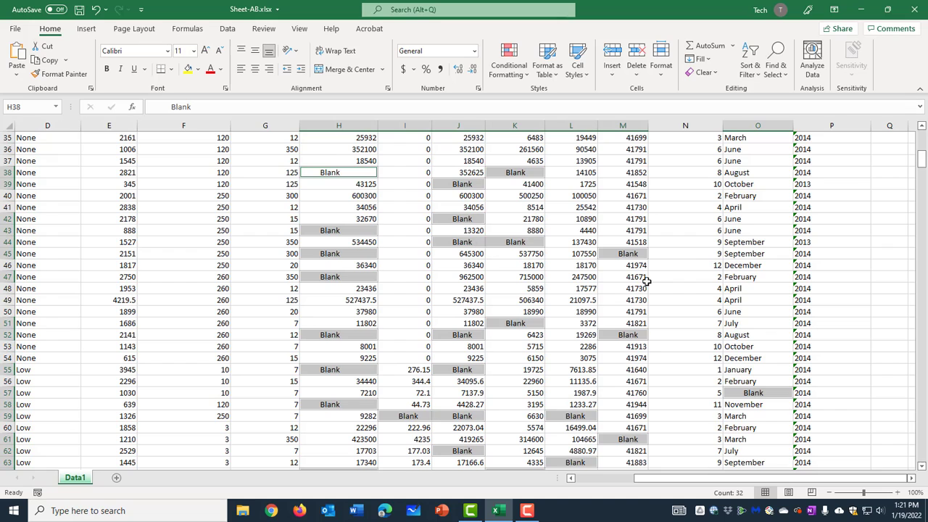
Apply a yellow fill to all the selected "Blank" cells and look over the highlighted rows.
scroll(382, 210, "up", 1)
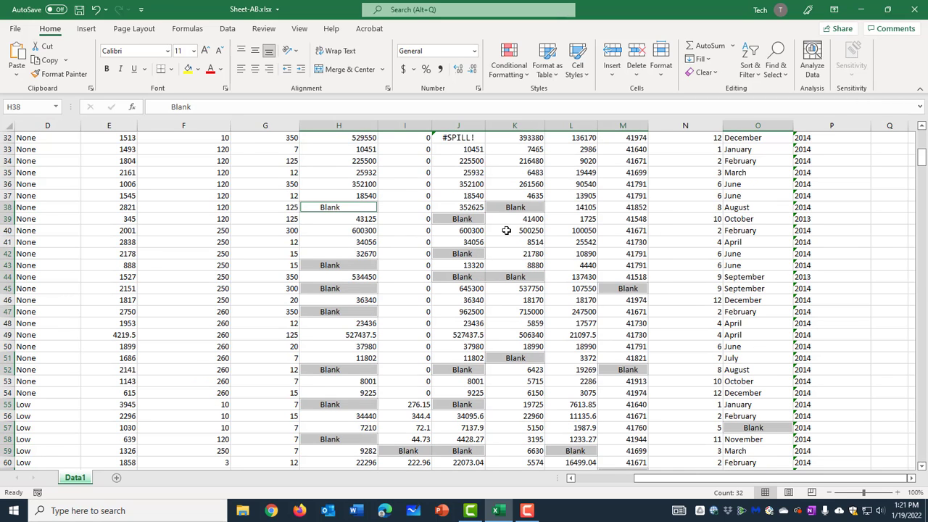
left_click(188, 70)
scroll(797, 316, "down", 1)
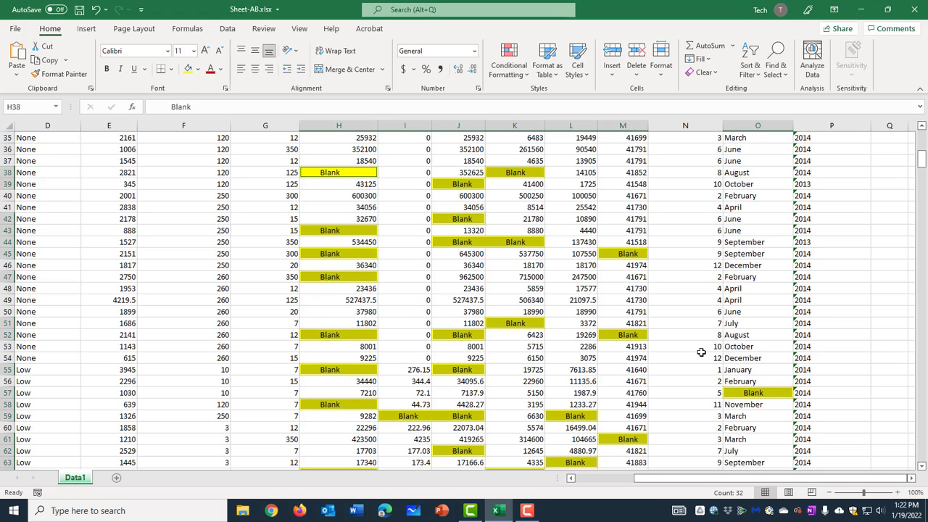
scroll(644, 298, "up", 1)
scroll(644, 298, "up", 2)
scroll(644, 297, "down", 3)
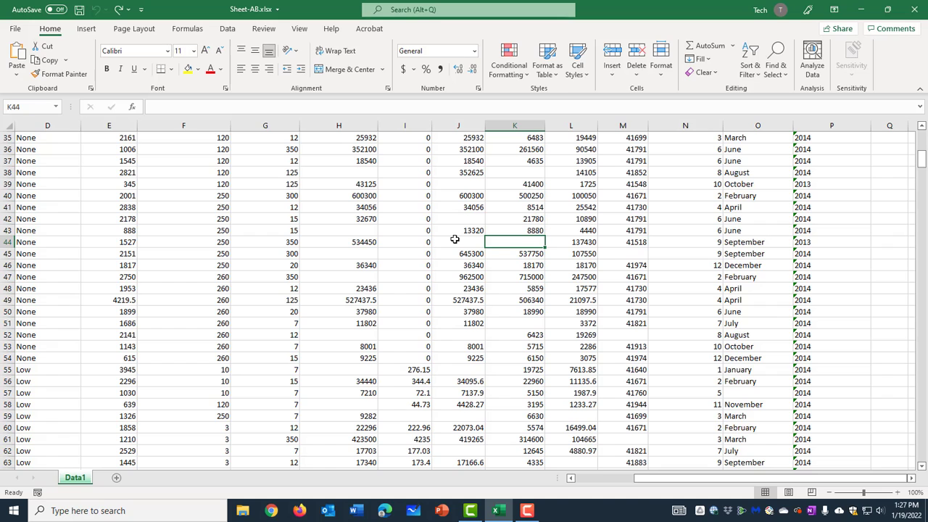
Start a new conditional formatting rule on the whole data range that formats only cells containing Blanks.
key("ctrl+a")
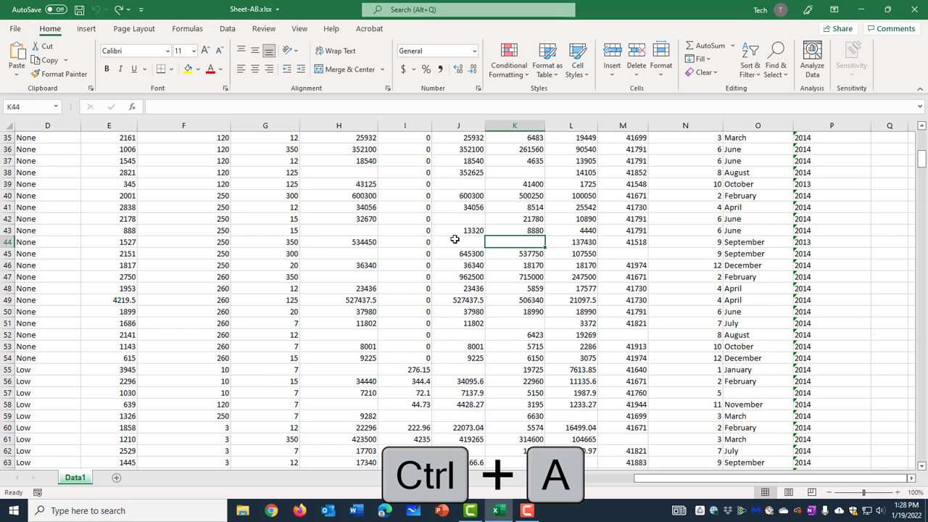
key("ctrl+a")
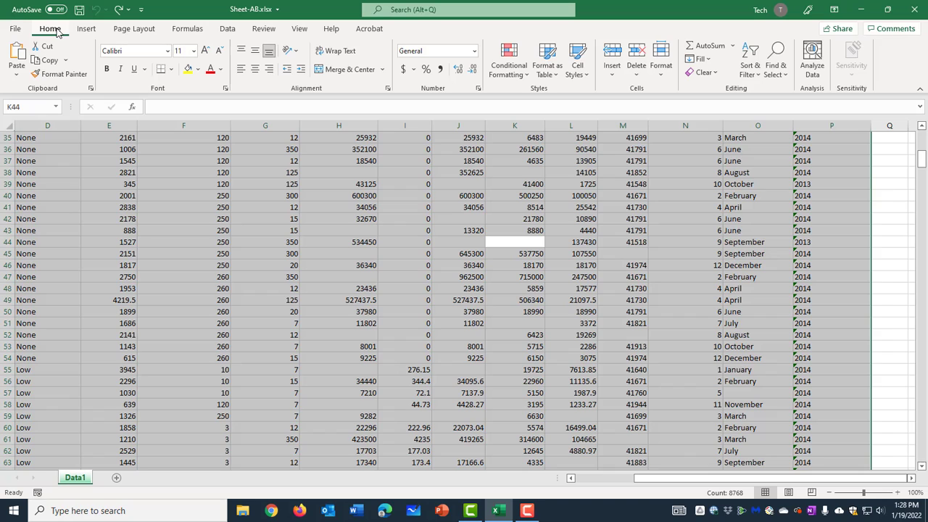
left_click(527, 78)
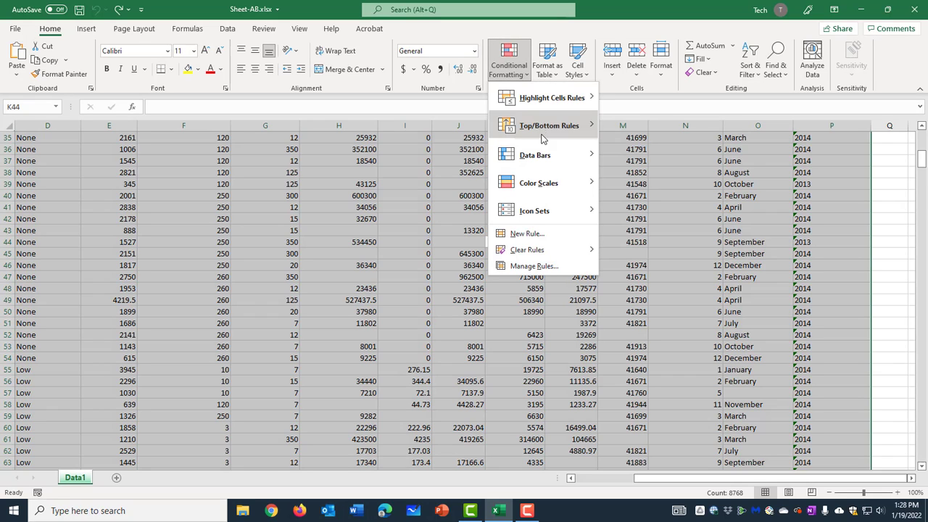
mouse_move(531, 203)
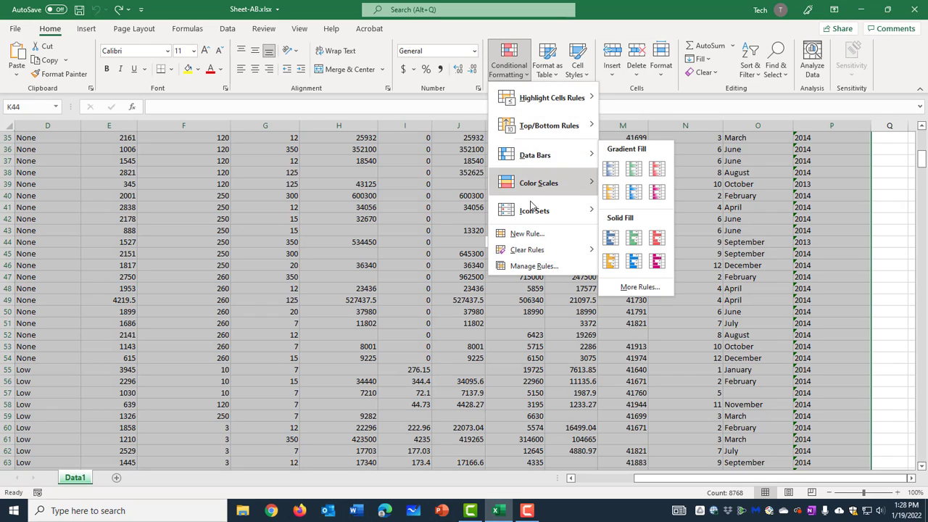
left_click(529, 234)
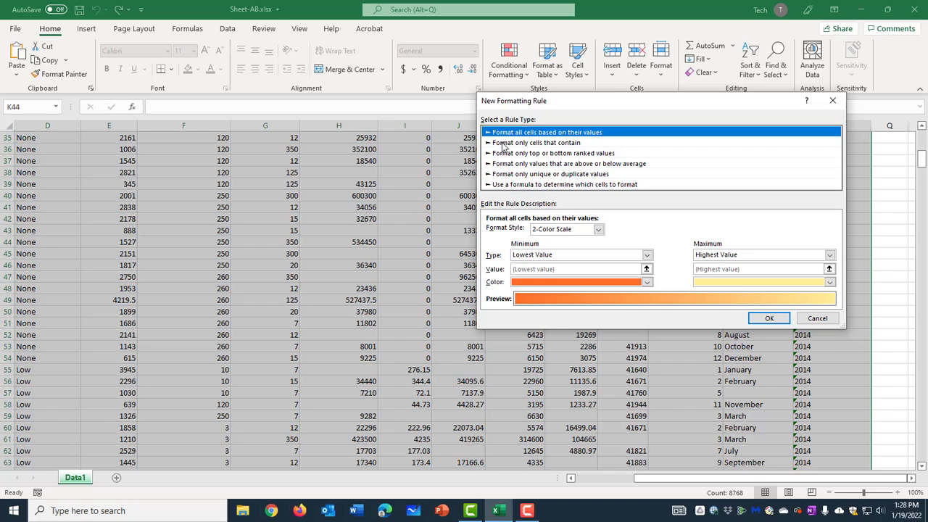
left_click(555, 145)
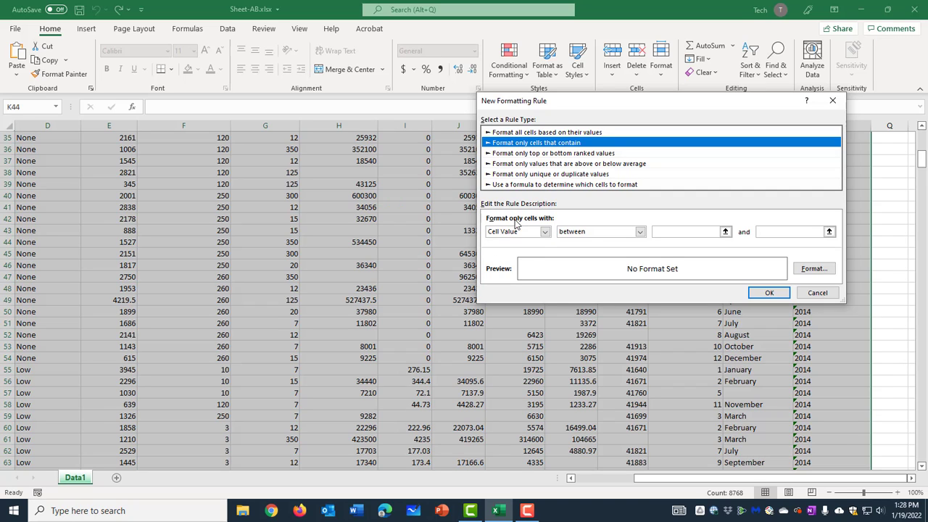
left_click(545, 232)
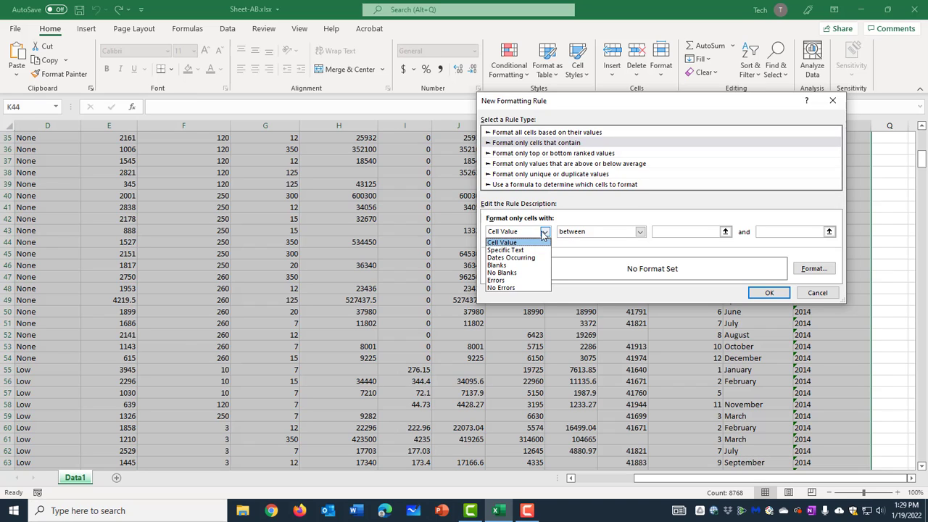
left_click(500, 265)
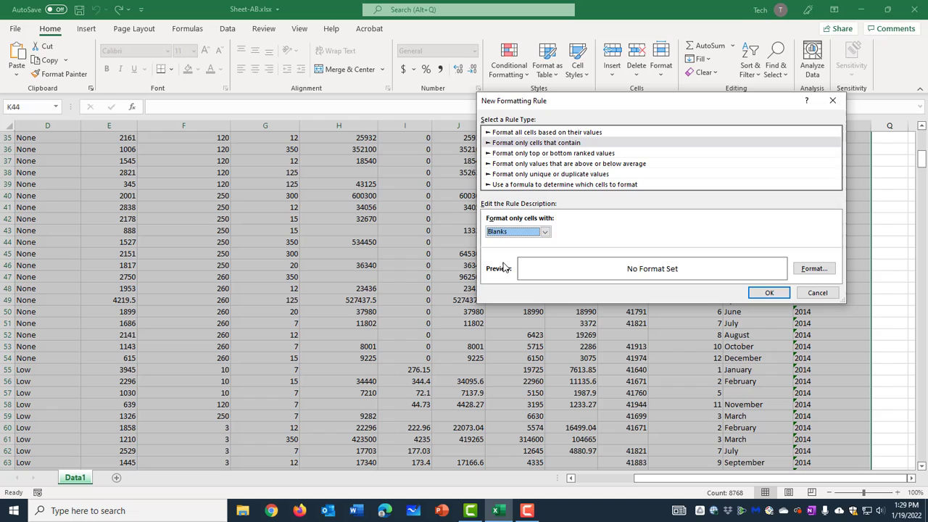
Give the blanks rule a green background fill and apply it to the data.
left_click(809, 269)
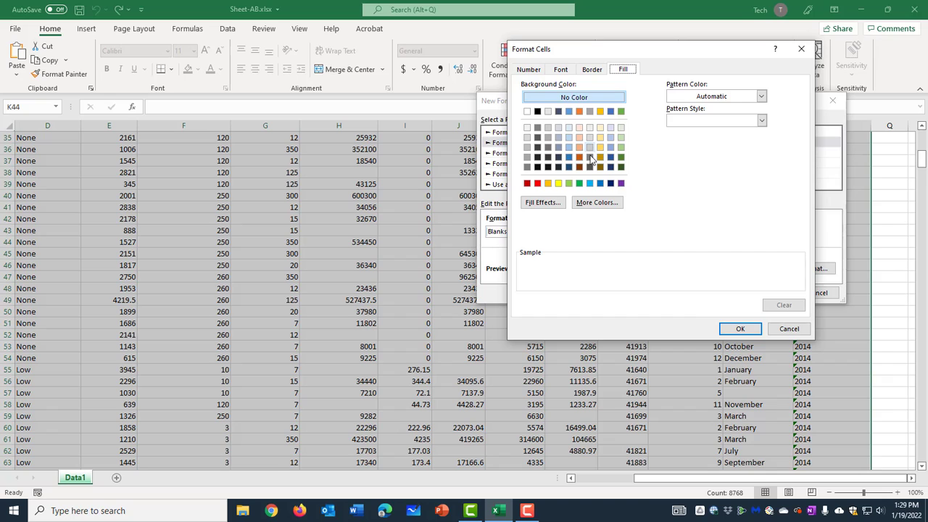
left_click(581, 186)
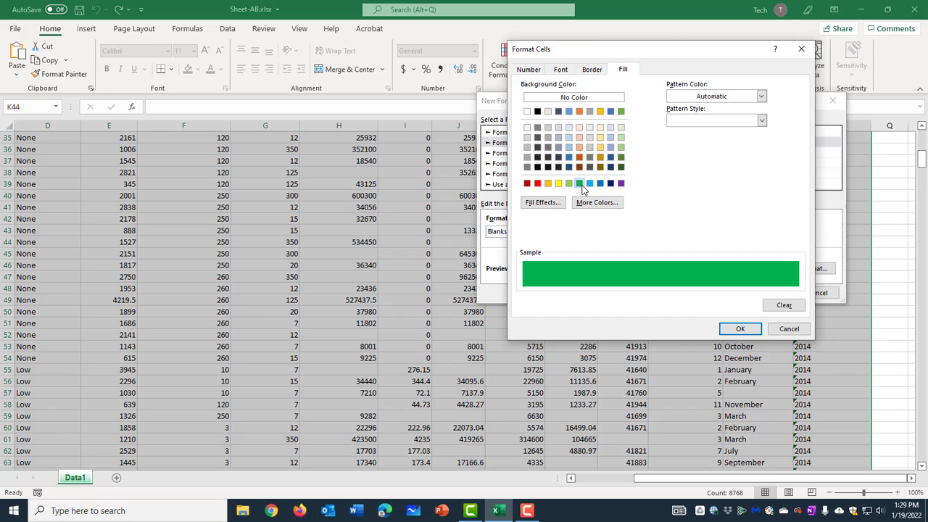
left_click(748, 331)
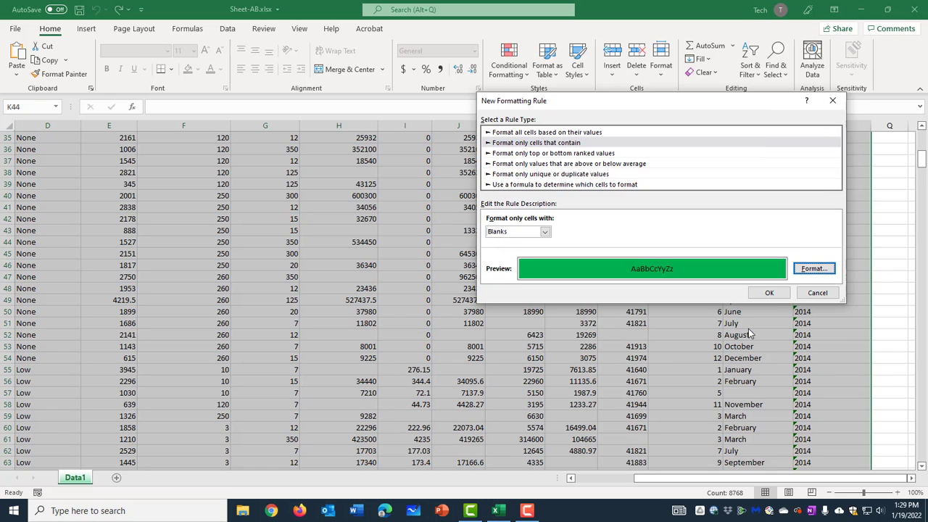
left_click(772, 293)
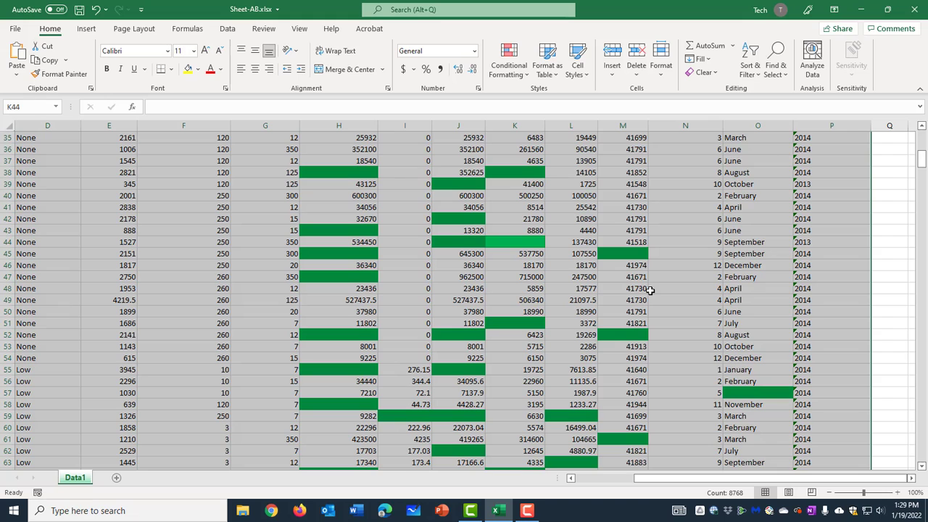
Check the highlighted blank cells and undo the green conditional formatting rule.
scroll(652, 293, "down", 1)
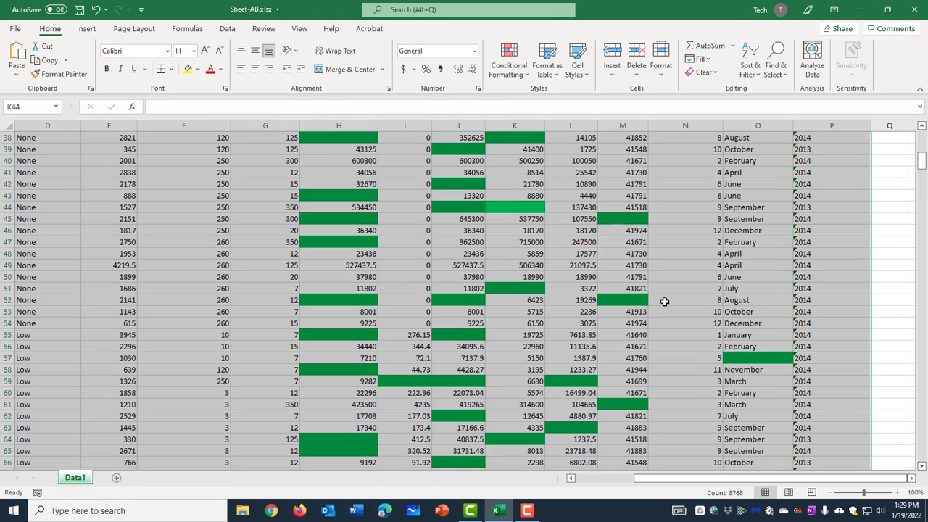
key("ctrl+z")
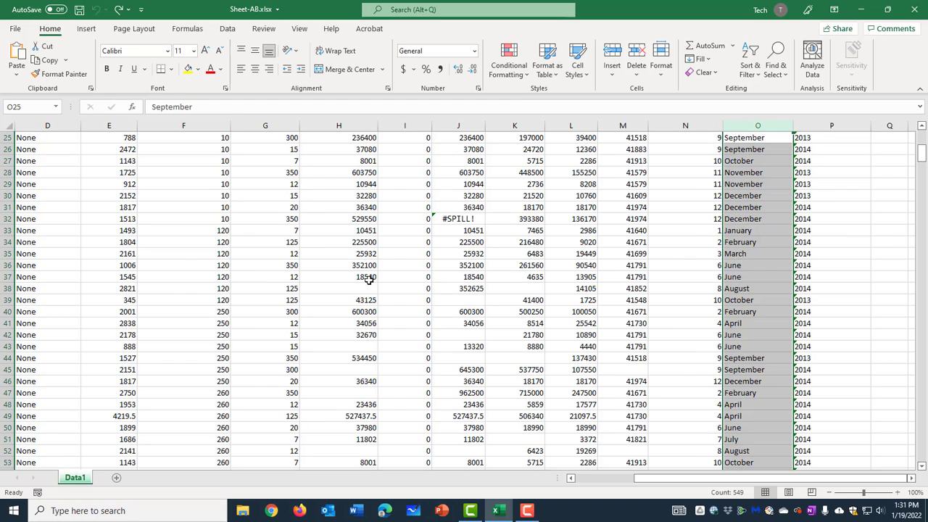
Start a new conditional formatting rule on the entire sheet that formats only cells containing Errors.
key("ctrl+a")
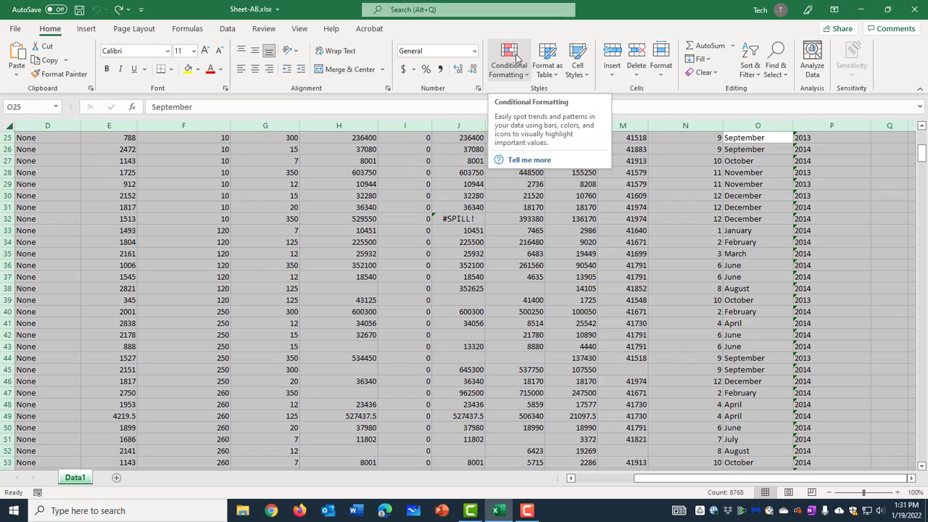
left_click(528, 79)
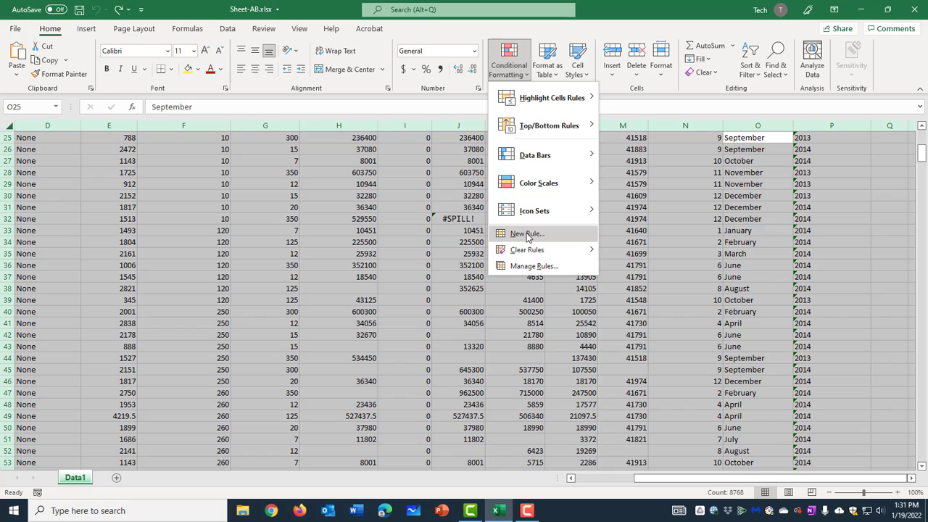
left_click(527, 234)
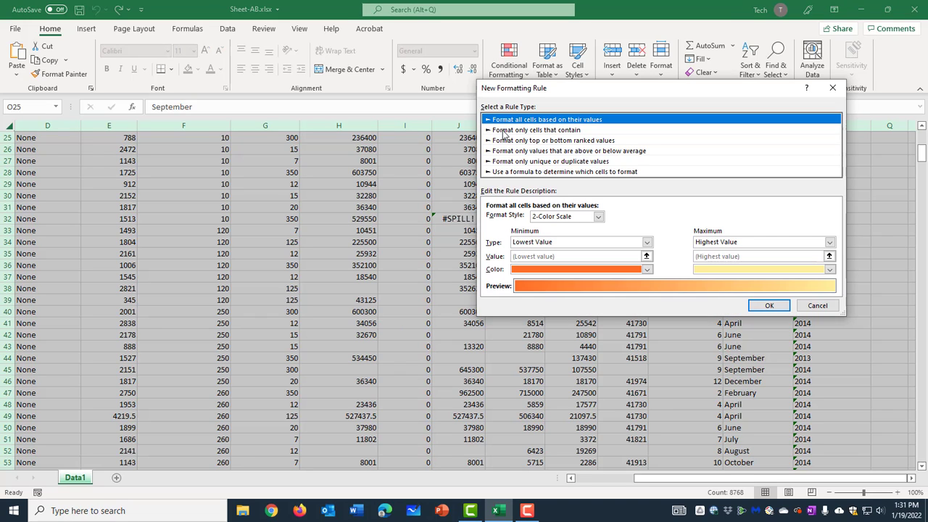
left_click(561, 131)
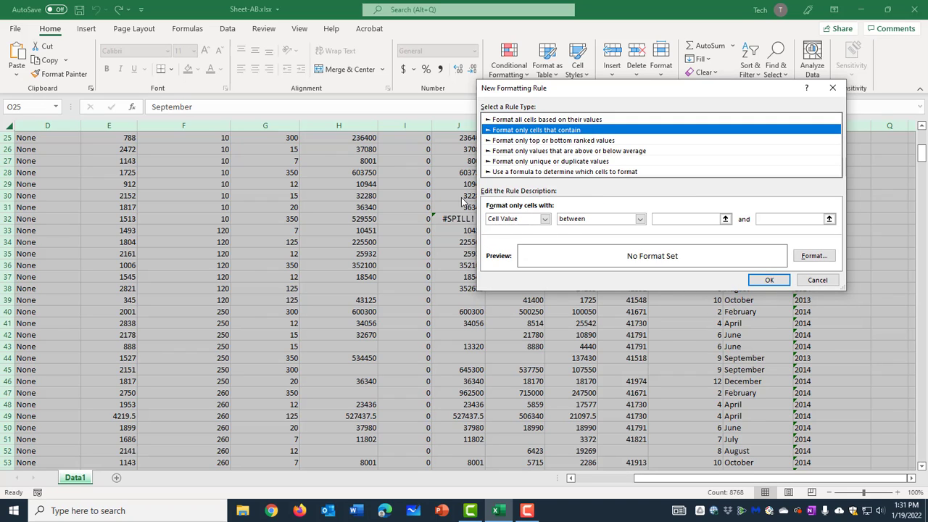
left_click(546, 220)
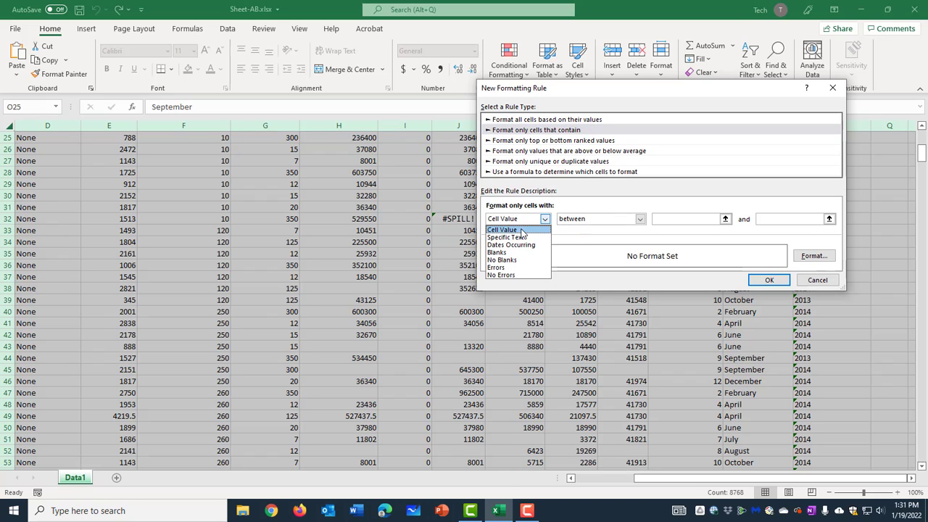
left_click(511, 267)
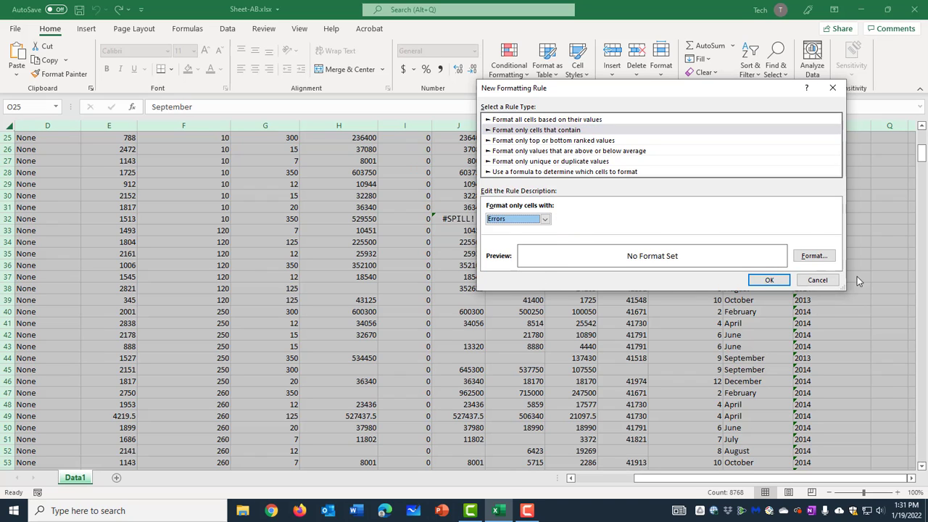
Give the errors rule a red background fill, apply it and check the highlighted cells.
left_click(816, 257)
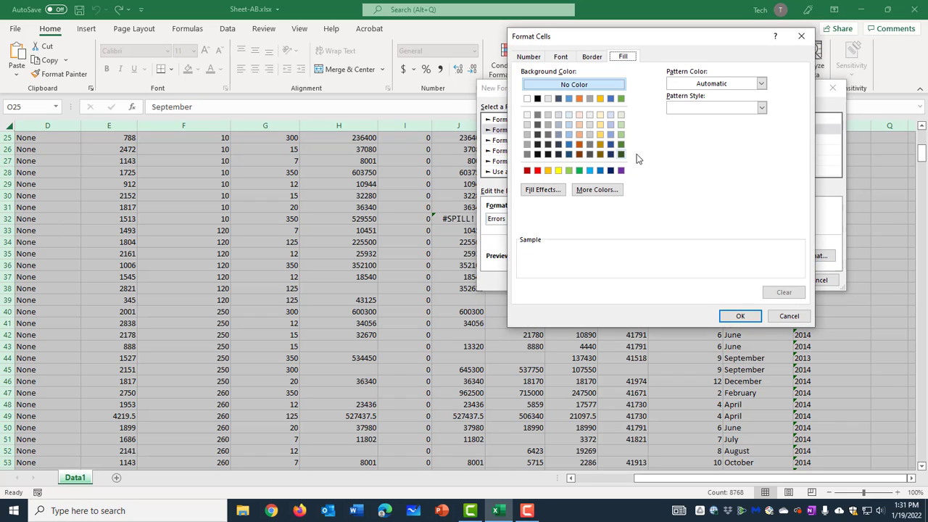
left_click(537, 171)
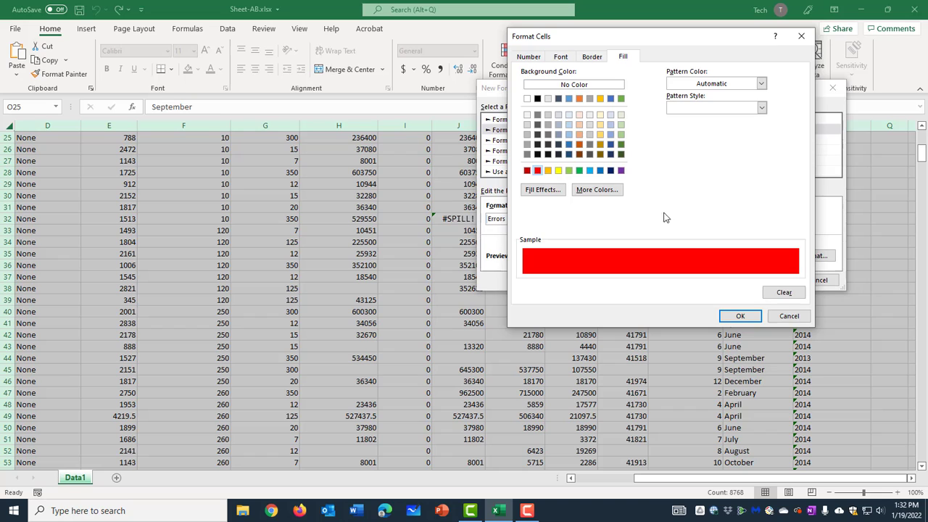
left_click(736, 319)
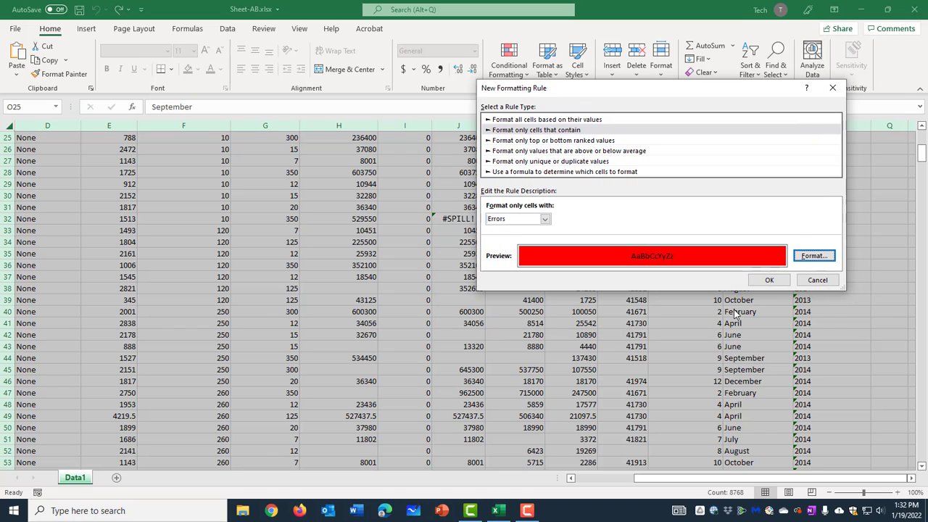
left_click(754, 281)
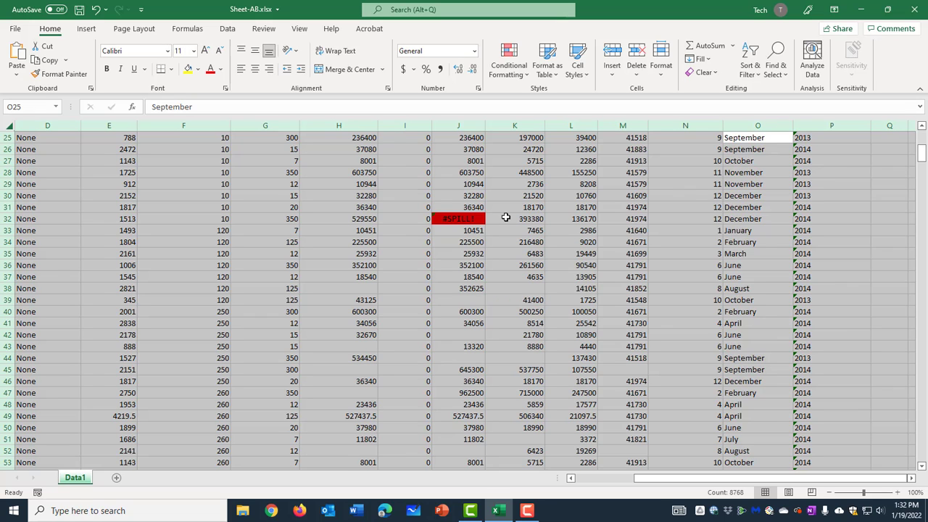
scroll(724, 218, "up", 4)
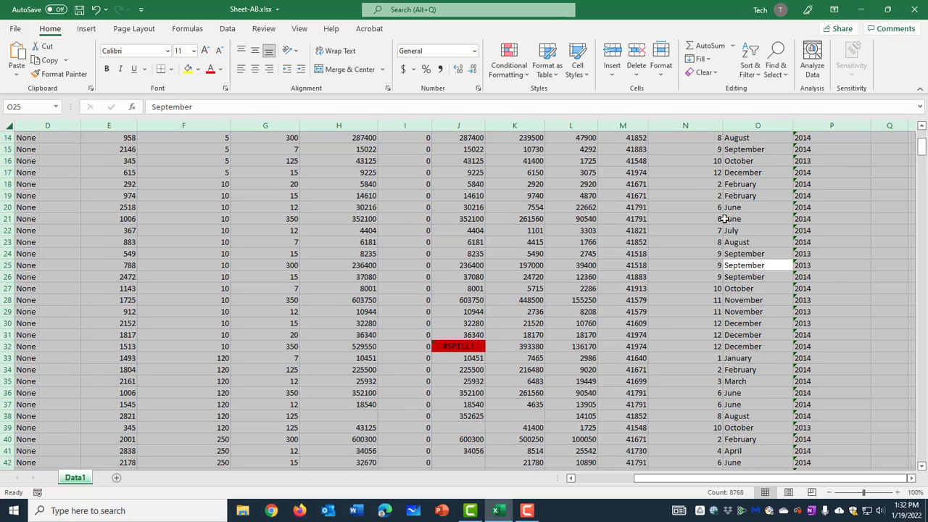